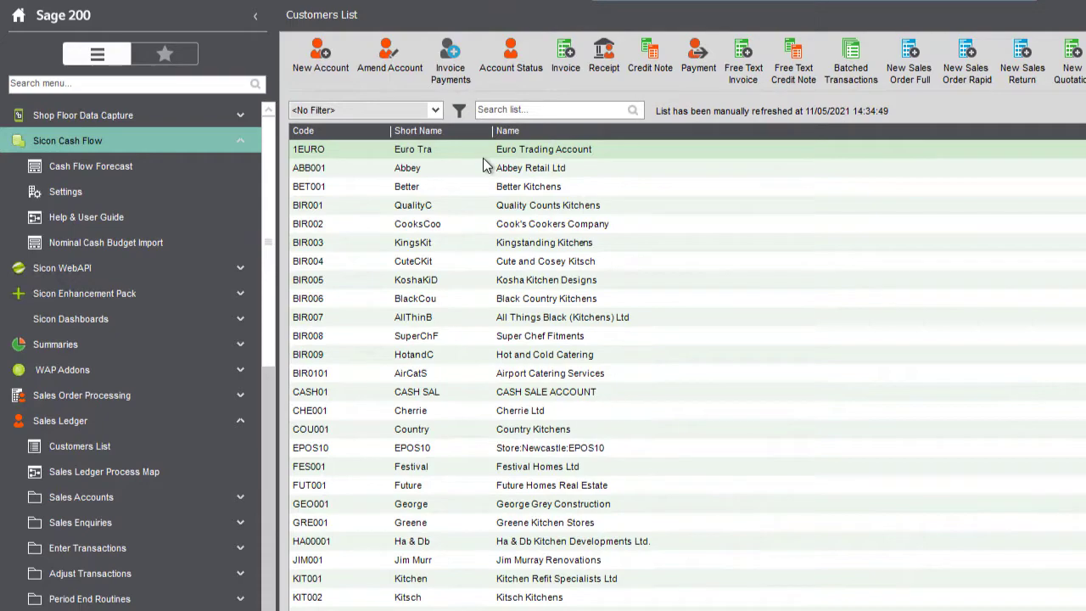
Open the Cash Flow Forecast and load the MT Cash Flow Set
{"action": "left_click", "coordinate": [125, 177]}
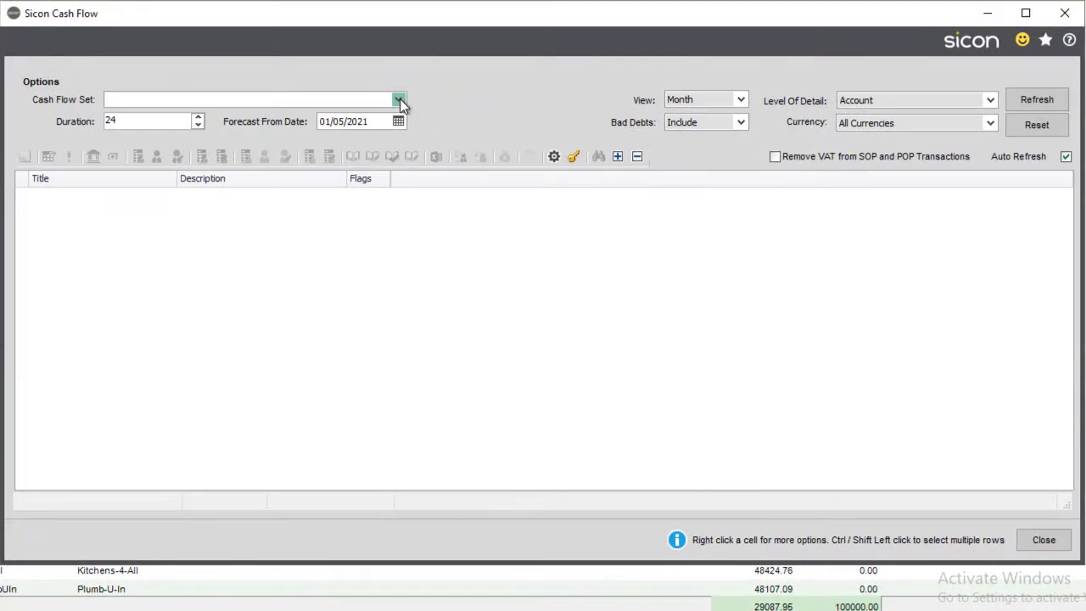
{"action": "left_click", "coordinate": [442, 125]}
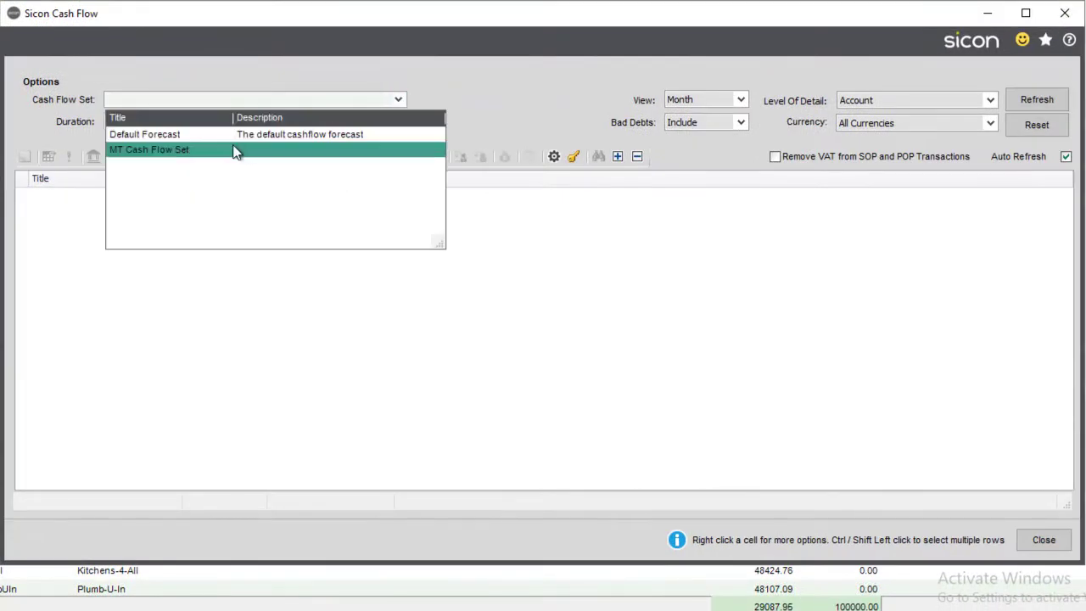
{"action": "left_click", "coordinate": [279, 172]}
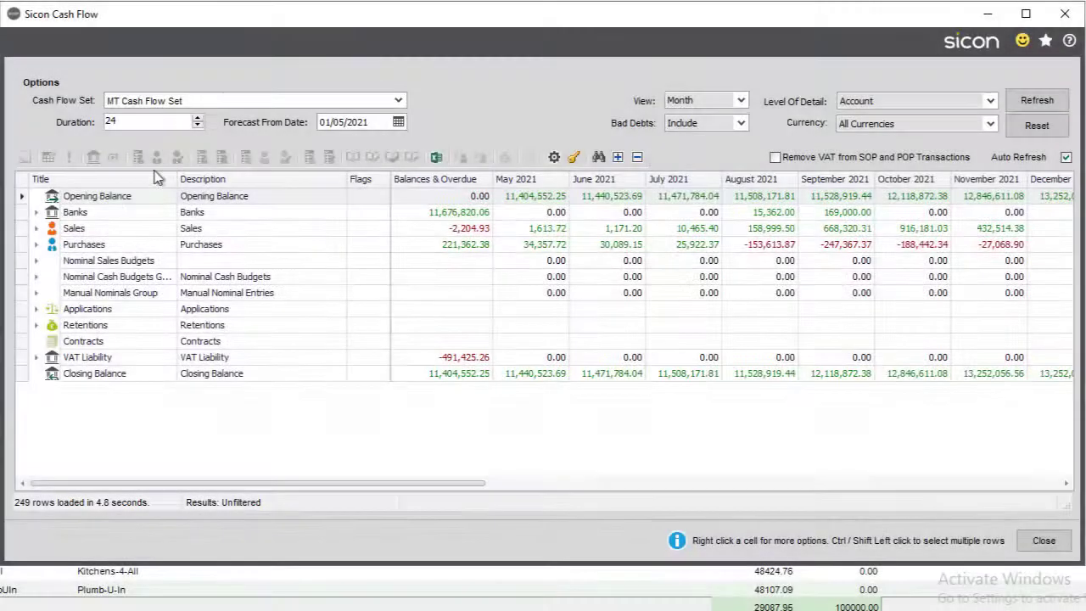
Set the level of detail to Document and expand the Sales Ledger down to Abbey Retail Ltd's individual transactions
{"action": "left_click", "coordinate": [35, 228]}
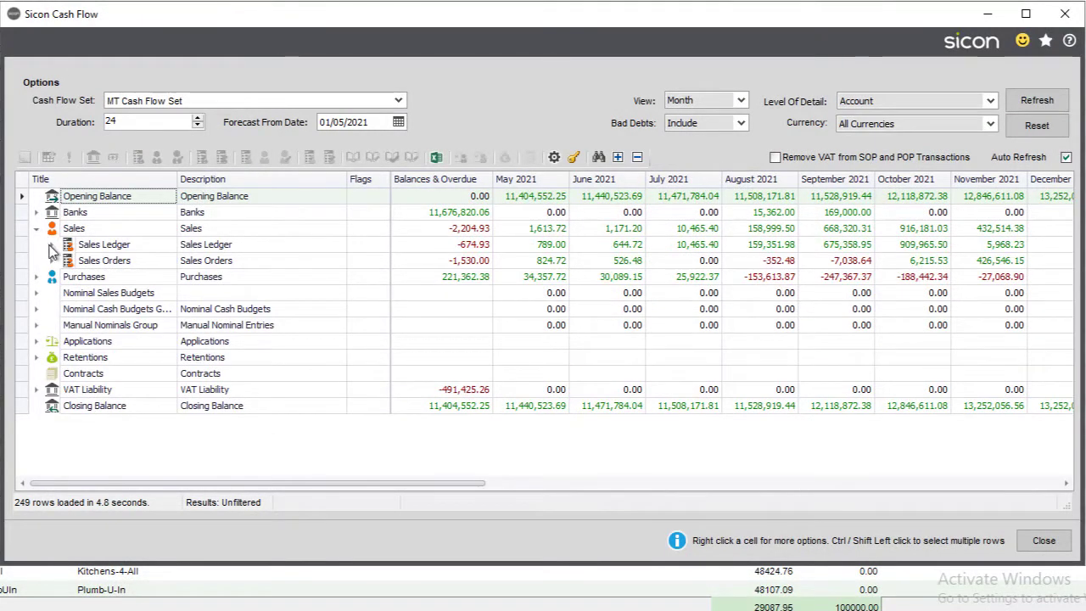
{"action": "left_click", "coordinate": [52, 246]}
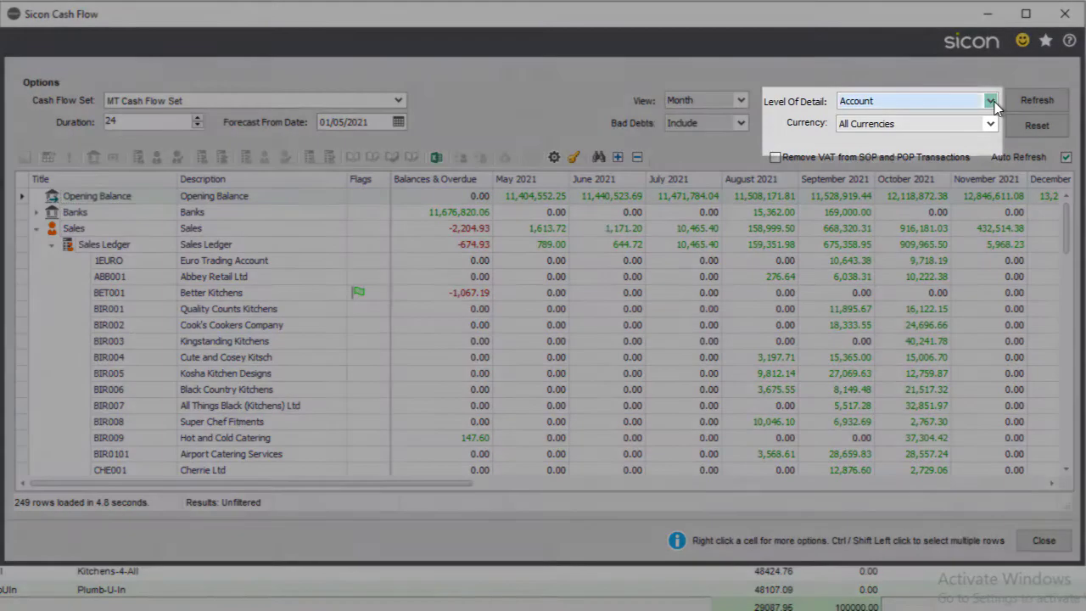
{"action": "left_click", "coordinate": [989, 103]}
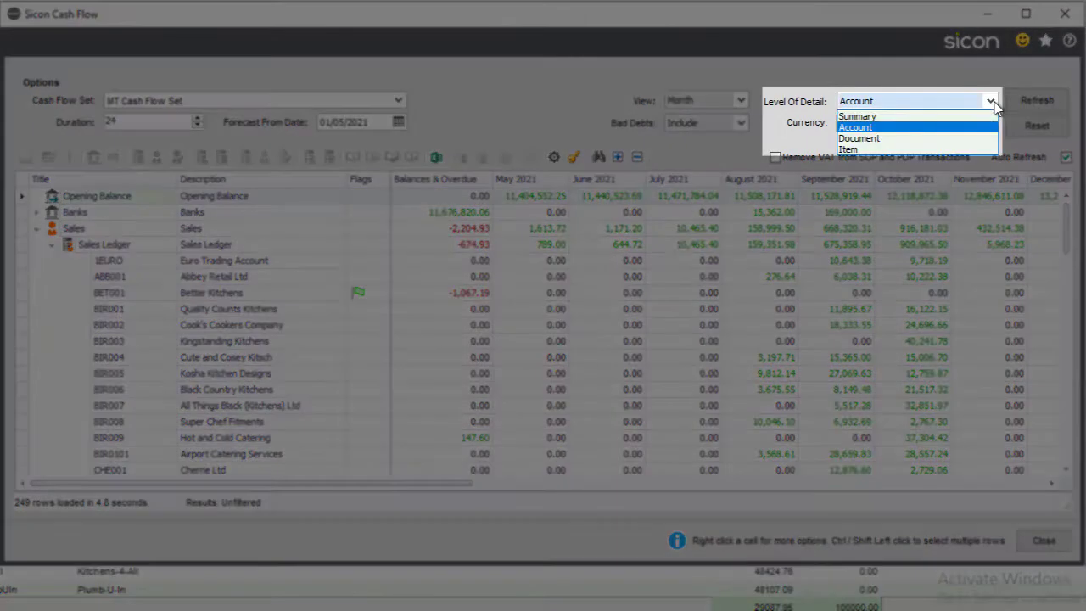
{"action": "left_click", "coordinate": [916, 138]}
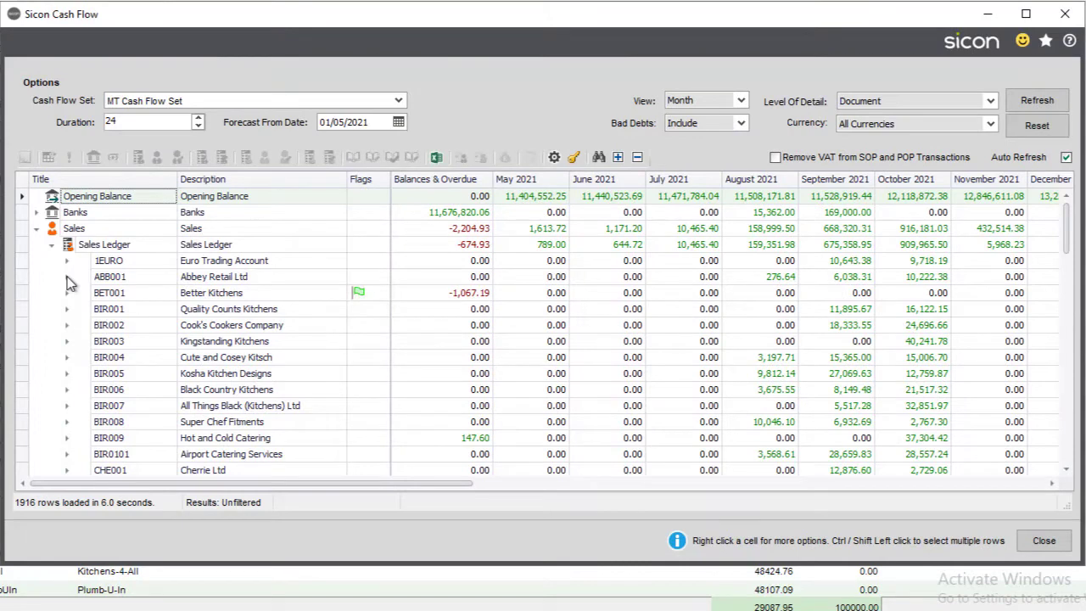
{"action": "left_click", "coordinate": [67, 277]}
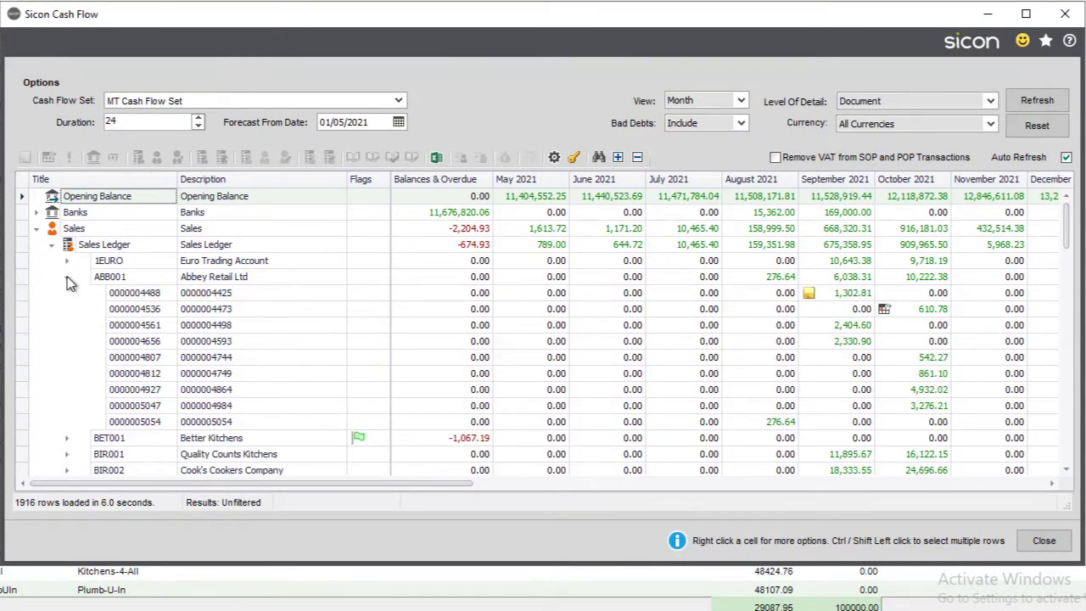
View the transaction behind Abbey Retail Ltd's first listed invoice and check its forecast date calendar without changing it
{"action": "right_click", "coordinate": [840, 299]}
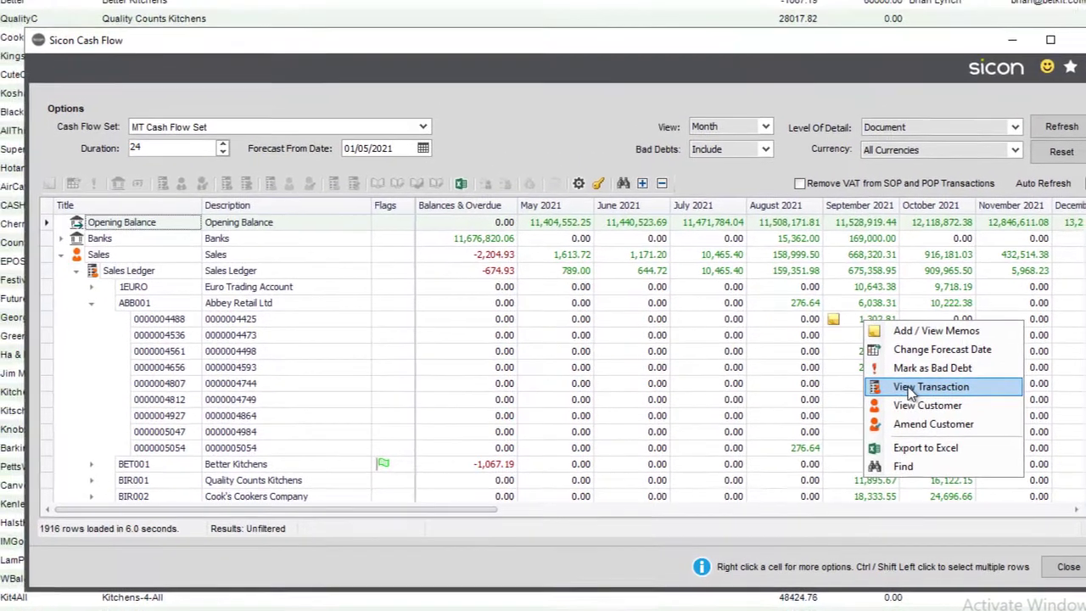
{"action": "left_click", "coordinate": [885, 363]}
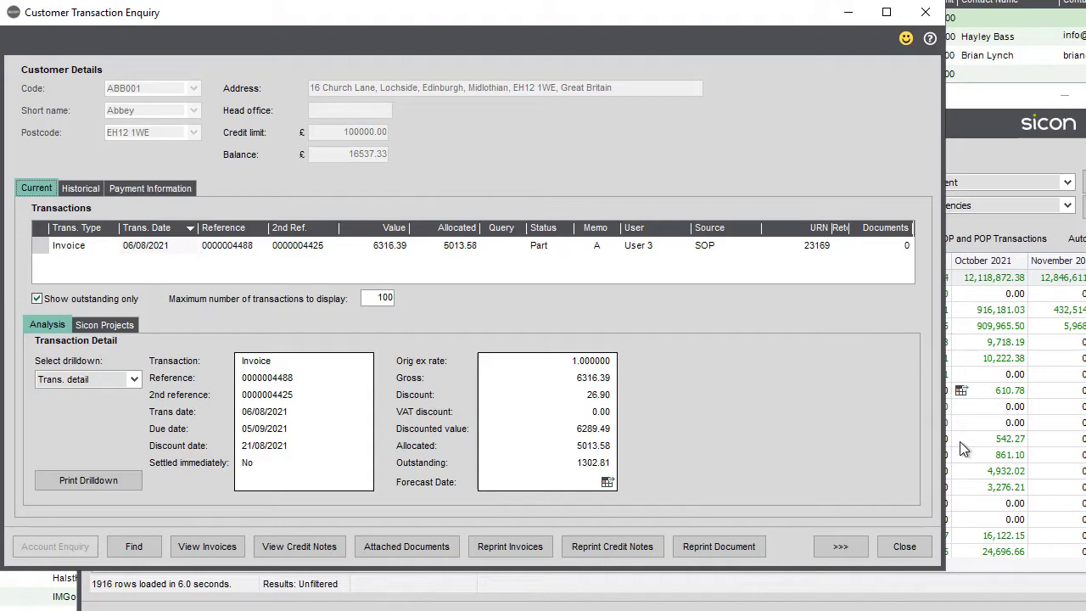
{"action": "left_click", "coordinate": [606, 483]}
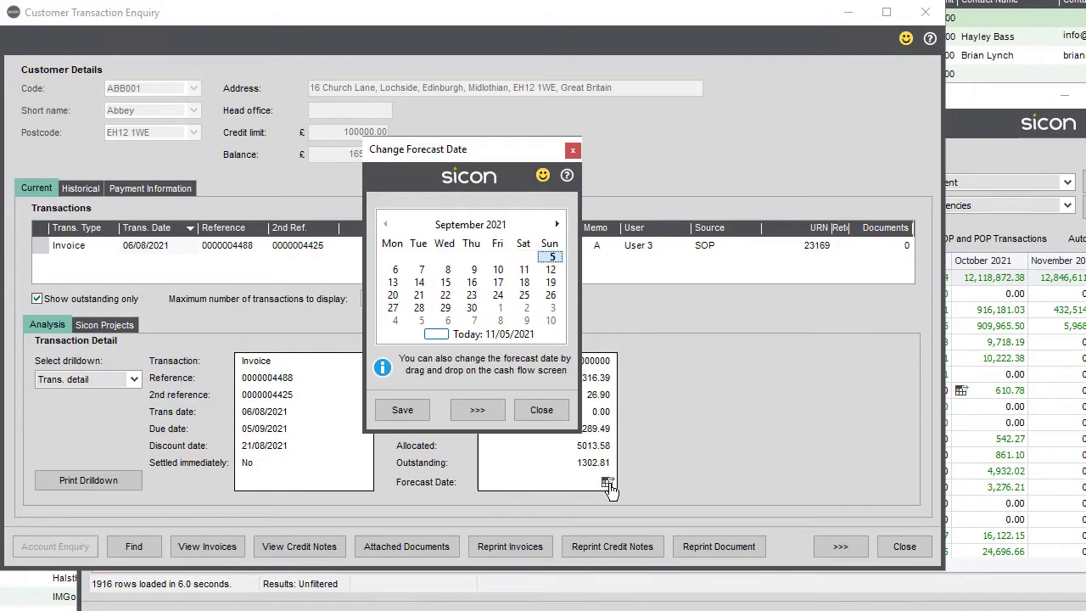
{"action": "left_click", "coordinate": [541, 409]}
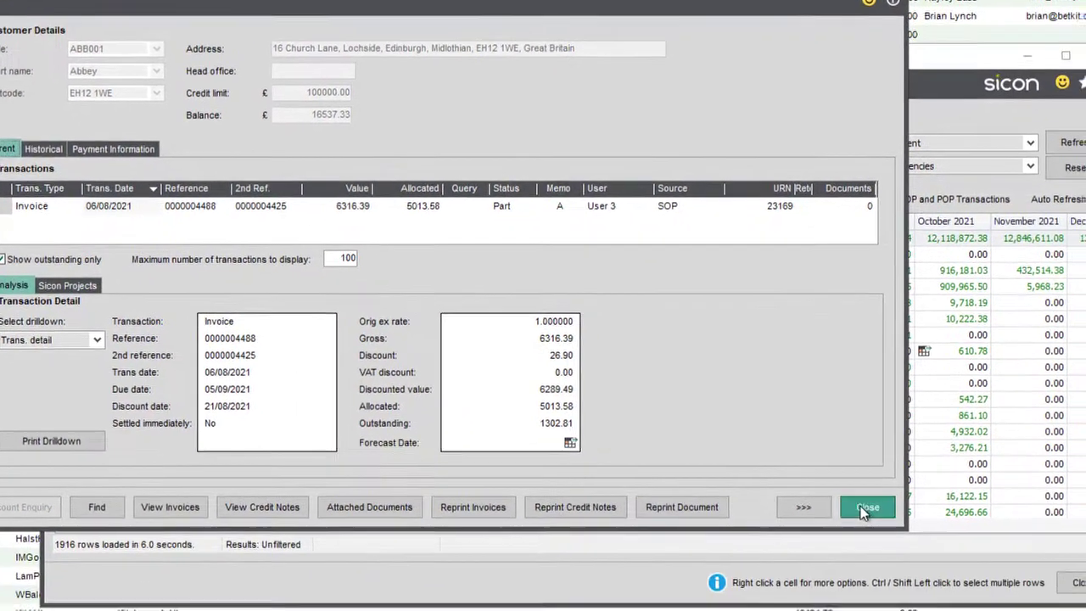
{"action": "left_click", "coordinate": [863, 507]}
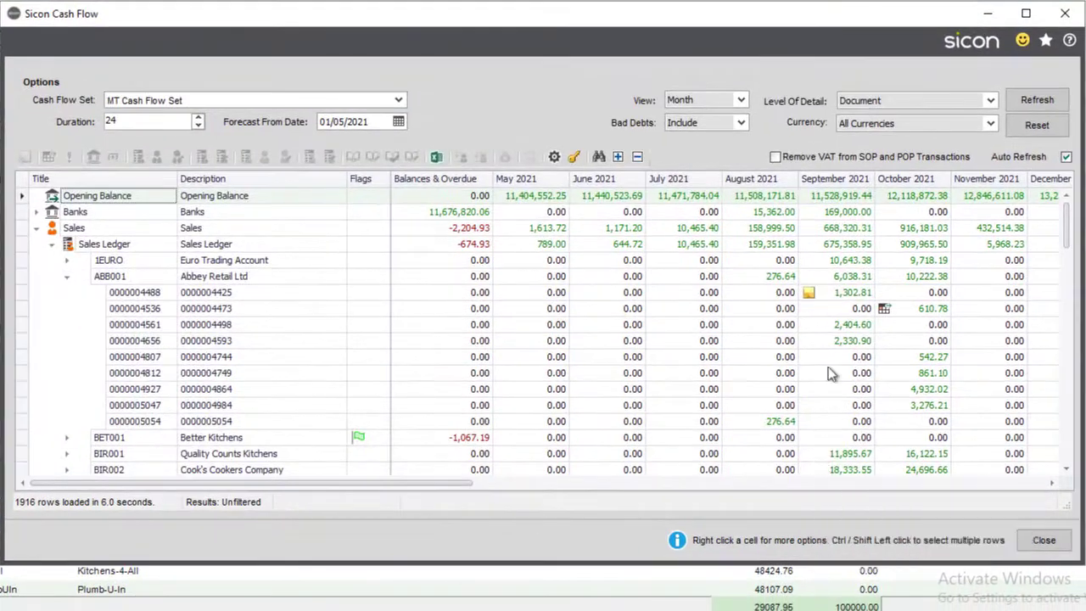
Move Abbey Retail Ltd's first listed invoice from September to October, saving 29 October 2021 as its forecast date
{"action": "right_click", "coordinate": [837, 298]}
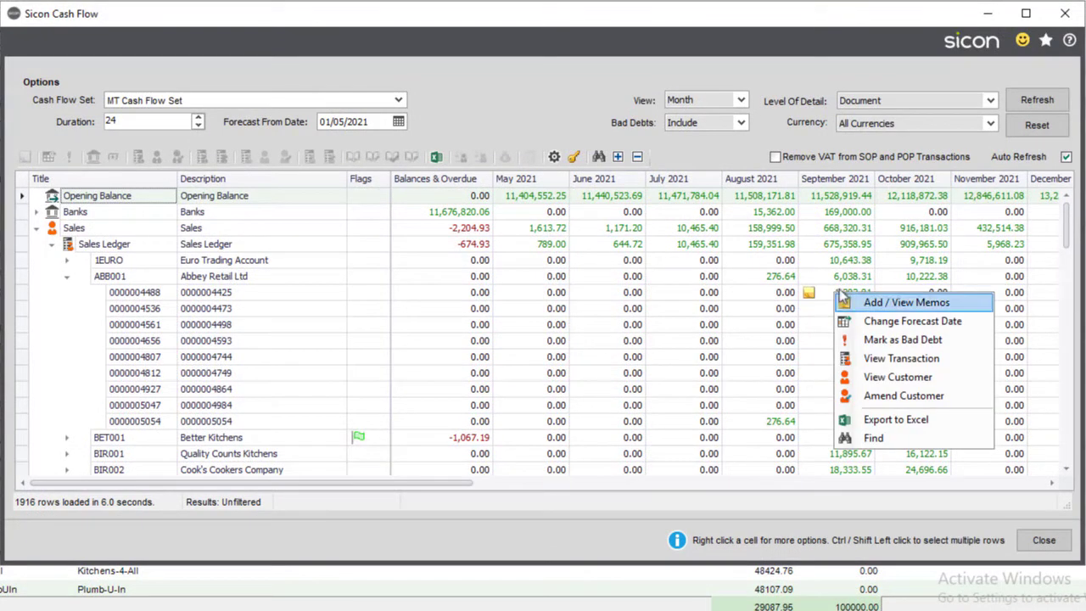
{"action": "left_click", "coordinate": [844, 294]}
{"action": "left_click_drag", "start_coordinate": [843, 294], "coordinate": [901, 292]}
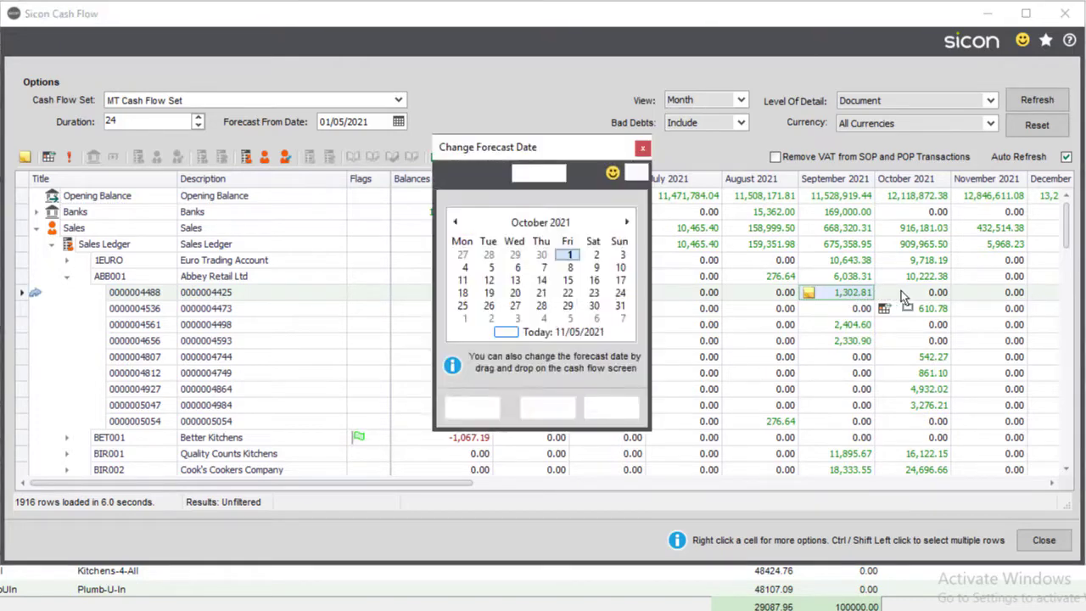
{"action": "left_click", "coordinate": [566, 306]}
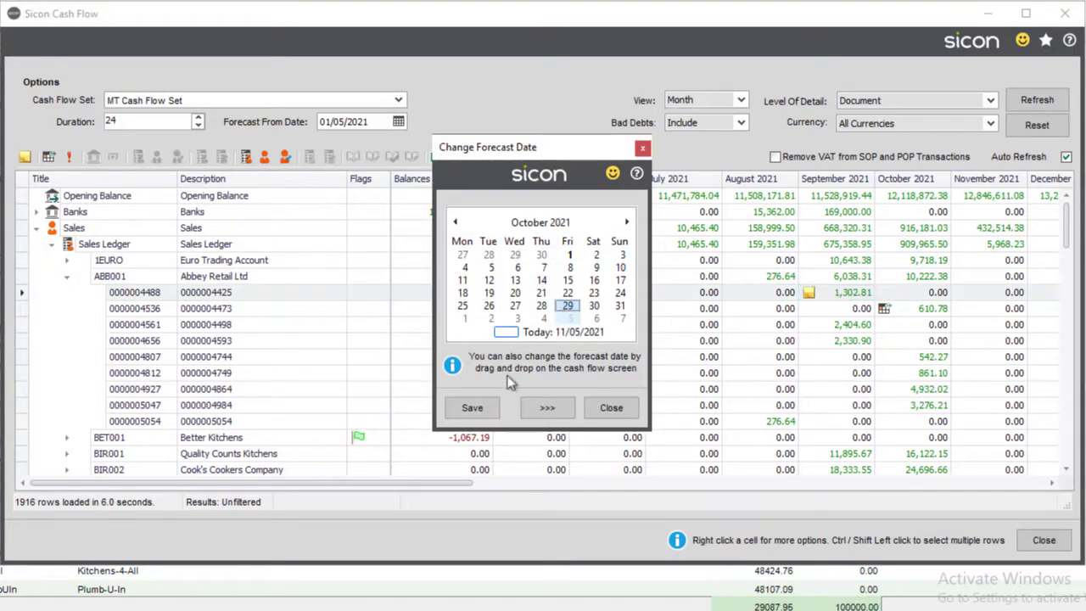
{"action": "left_click", "coordinate": [475, 408]}
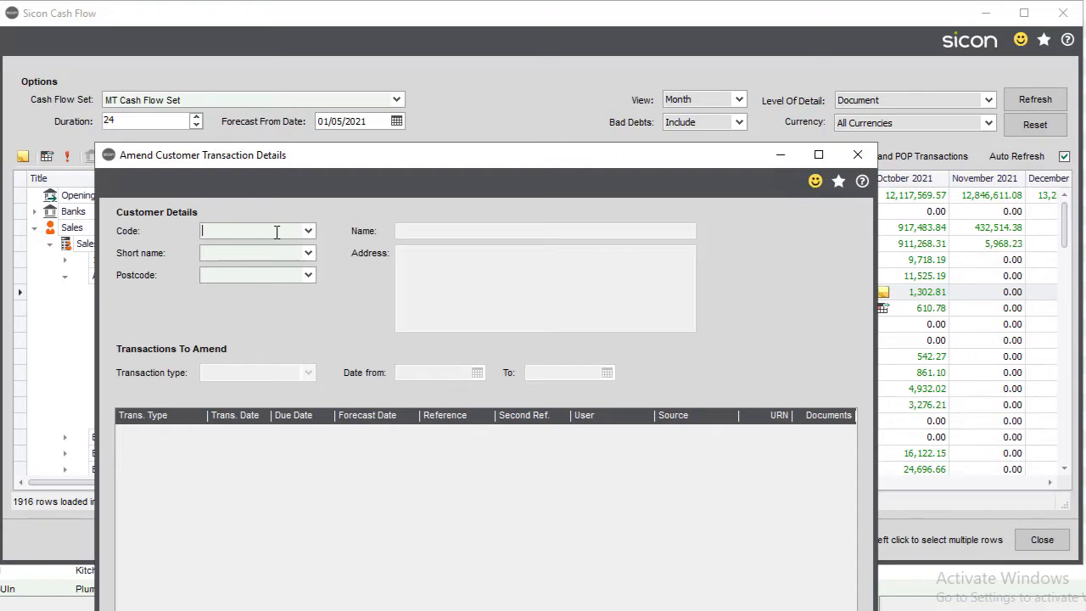
Load Abbey Retail Ltd in Amend Customer Transaction Details and edit the due date of the invoice forecast for 20/10/2021
{"action": "type", "text": "abbc"}
{"action": "left_click", "coordinate": [262, 259]}
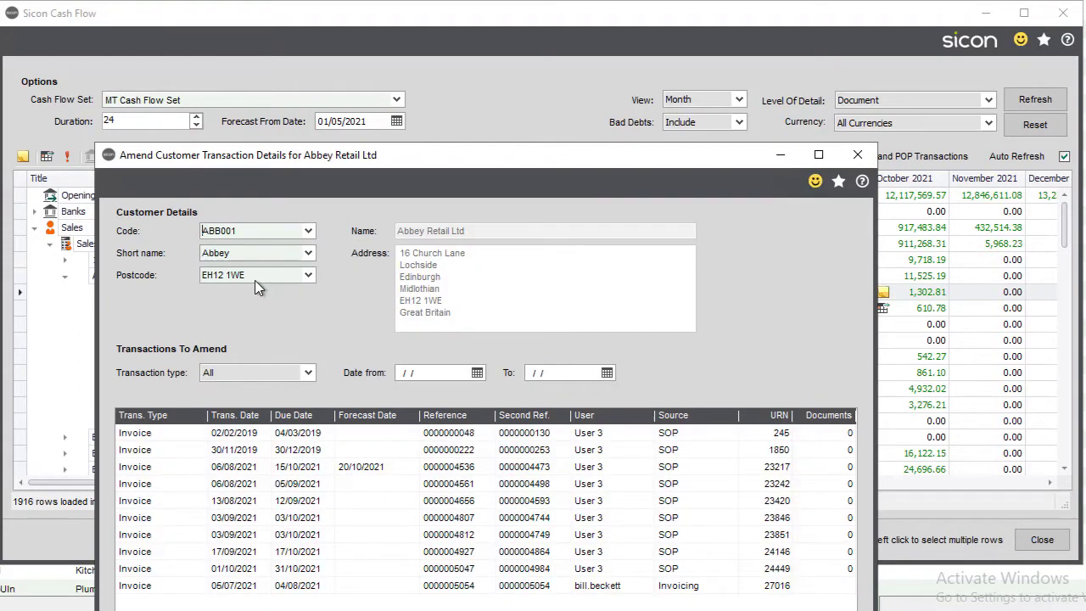
{"action": "left_click", "coordinate": [298, 466]}
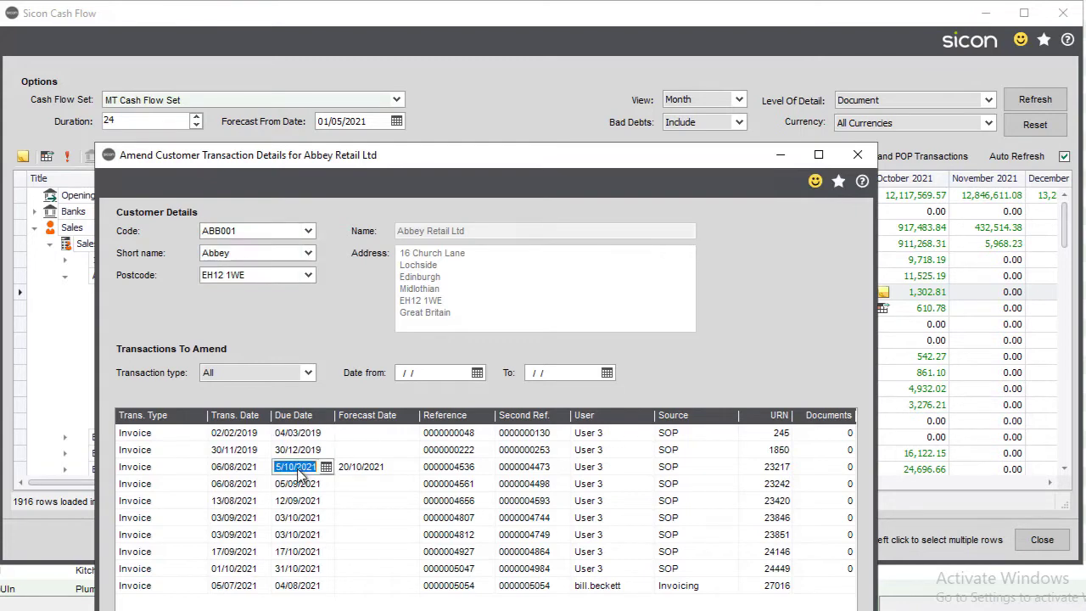
{"action": "key", "text": "Escape"}
{"action": "key", "text": "Tab"}
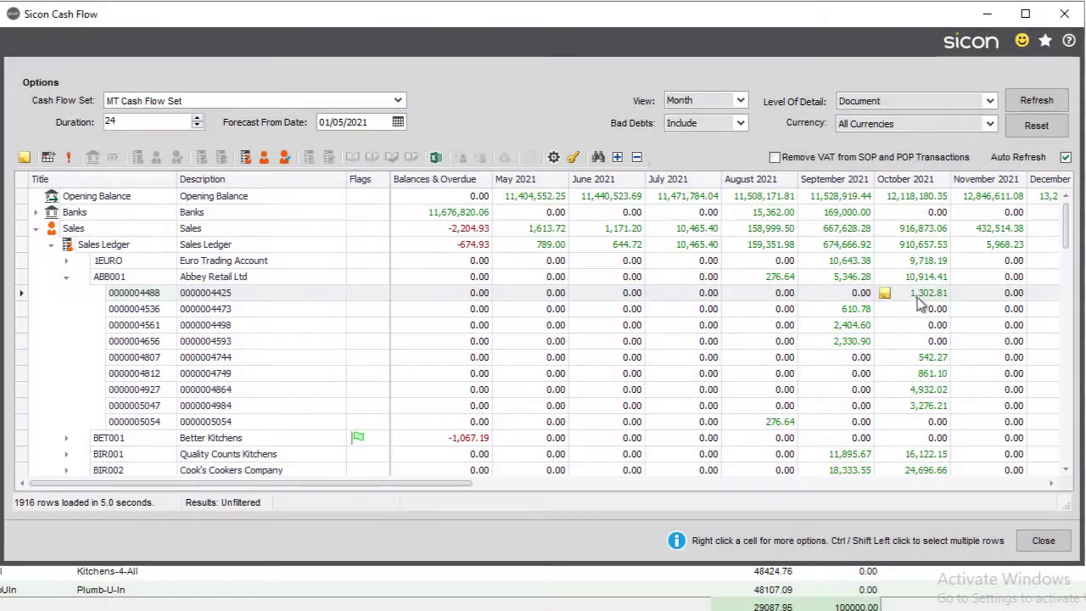
View Abbey Retail Ltd's customer record from its first listed invoice and examine the memos and credit details
{"action": "right_click", "coordinate": [924, 297]}
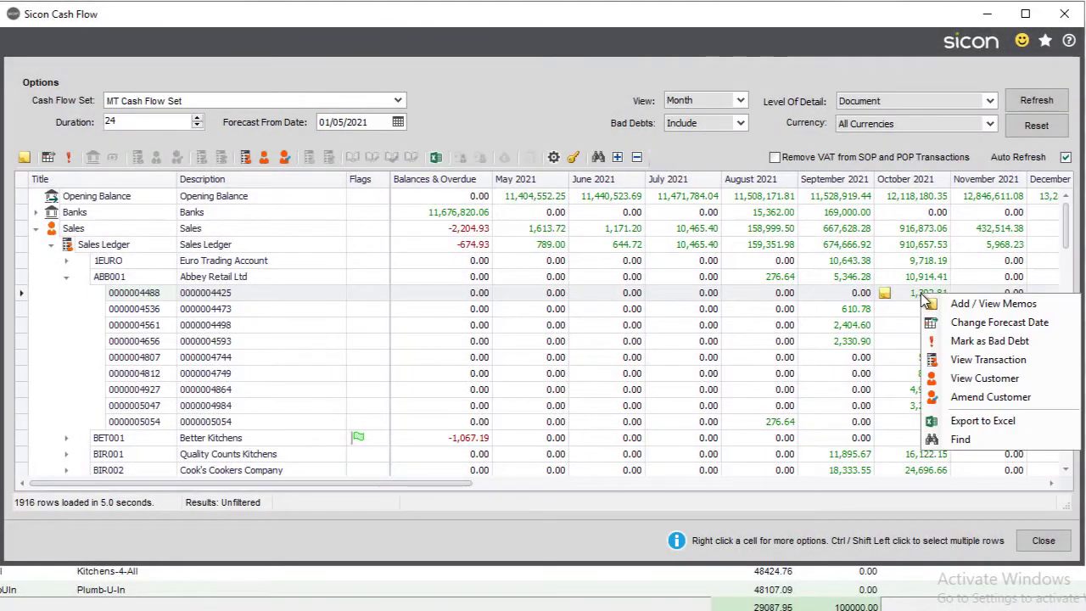
{"action": "left_click", "coordinate": [1036, 380]}
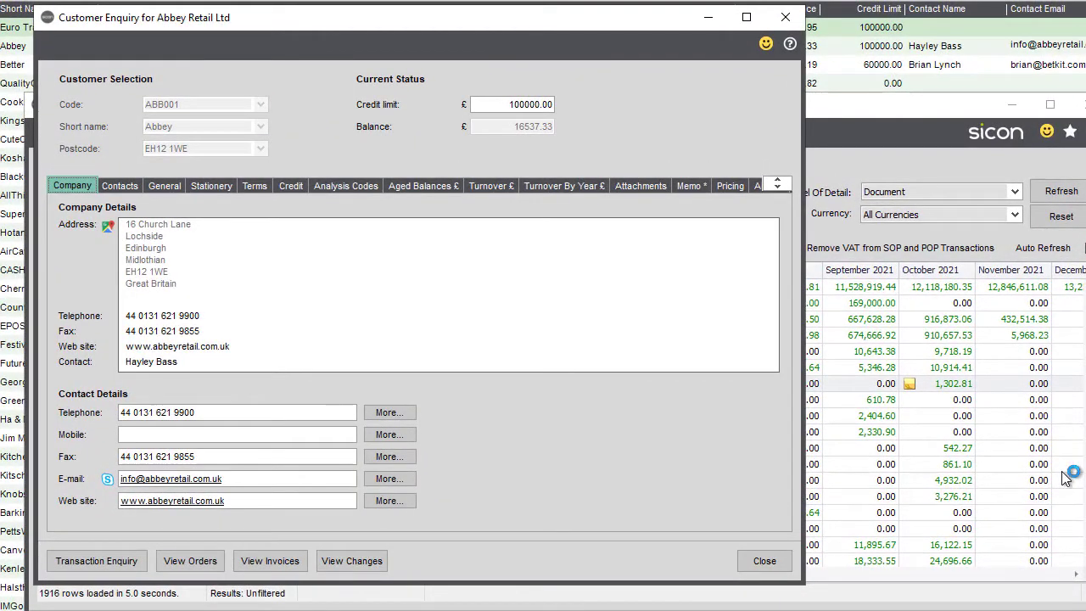
{"action": "left_click", "coordinate": [688, 186]}
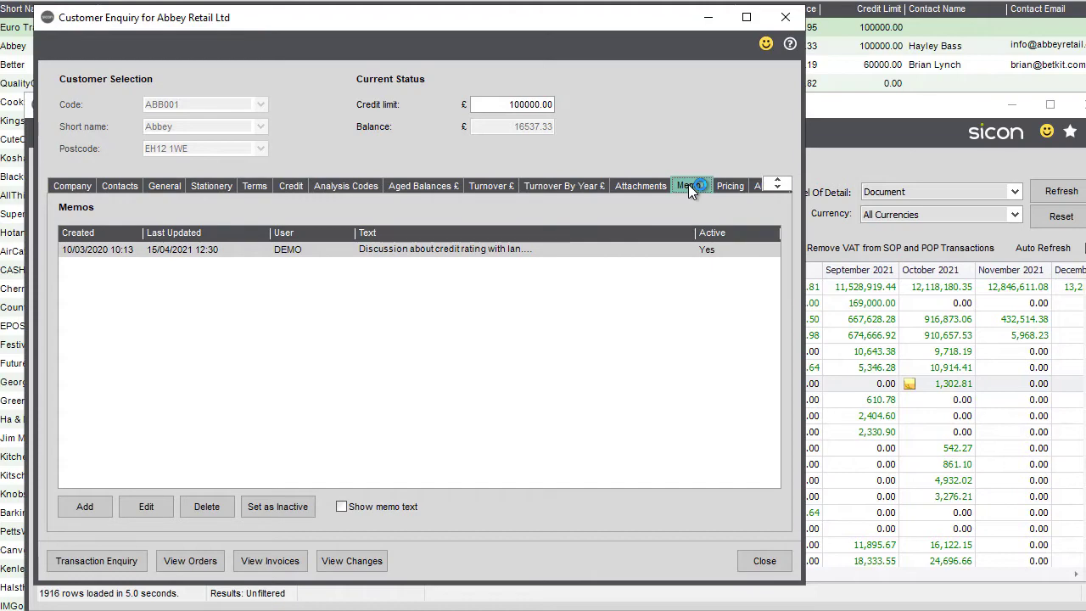
{"action": "left_click", "coordinate": [290, 186]}
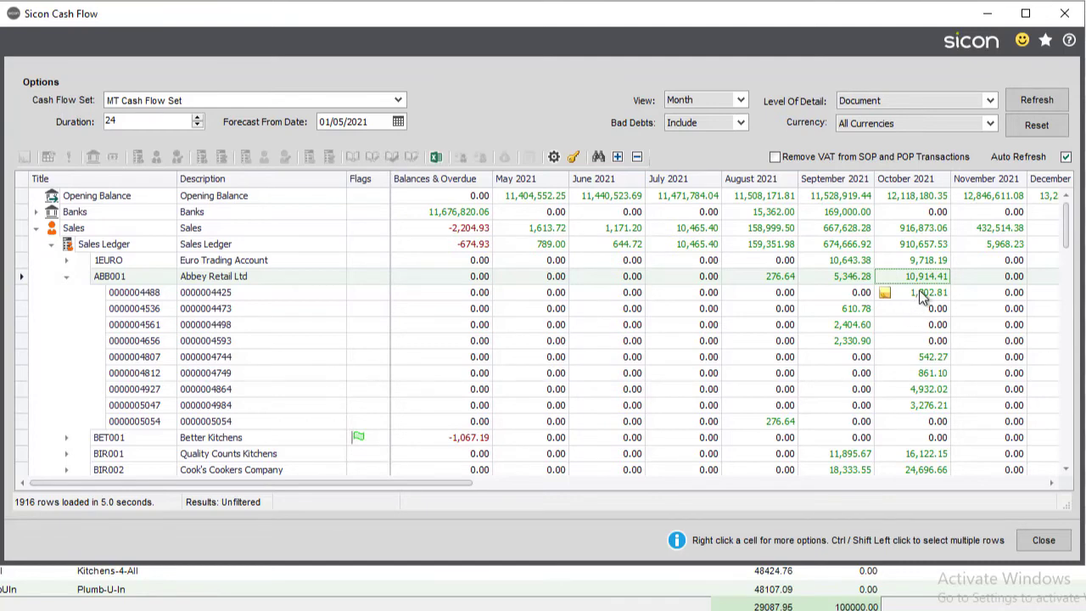
Review the memos on Abbey Retail Ltd's first listed invoice and the legend explaining the forecast's icons
{"action": "right_click", "coordinate": [922, 296]}
{"action": "left_click", "coordinate": [988, 303]}
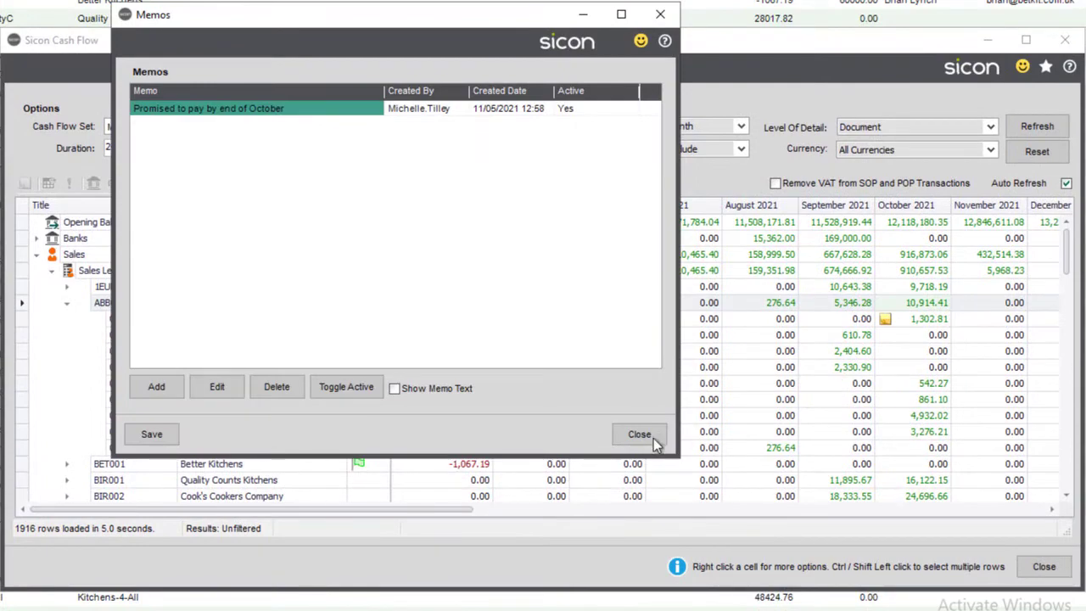
{"action": "left_click", "coordinate": [653, 438]}
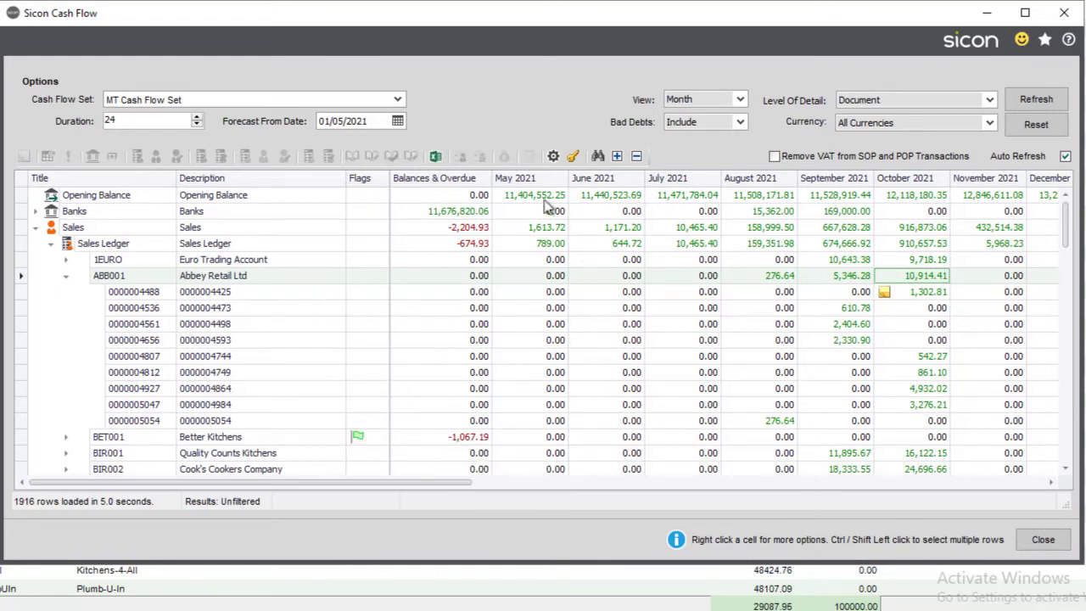
{"action": "left_click", "coordinate": [573, 158]}
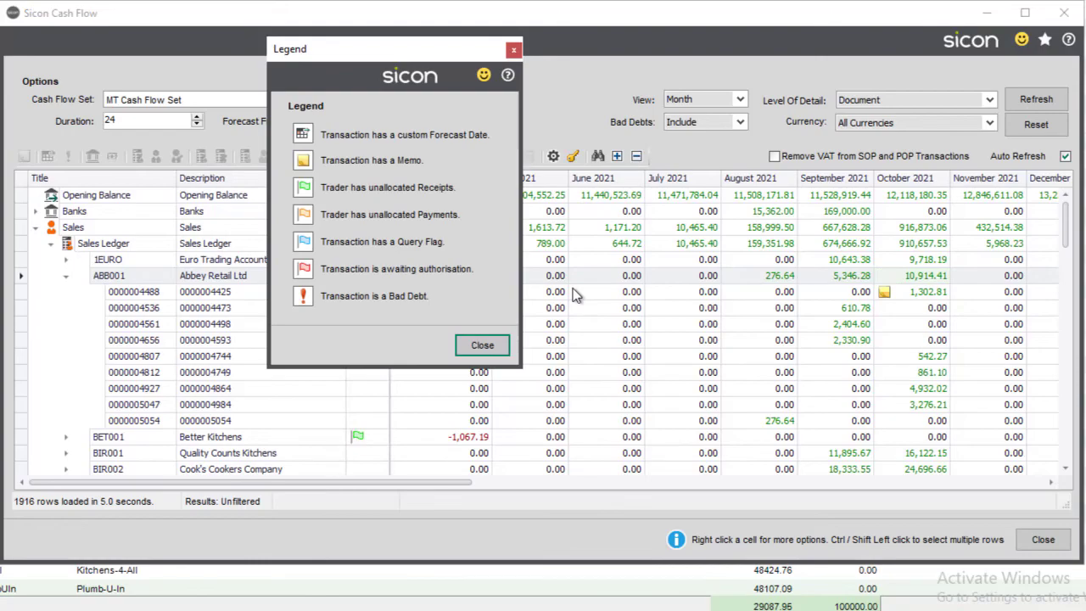
{"action": "left_click", "coordinate": [481, 348]}
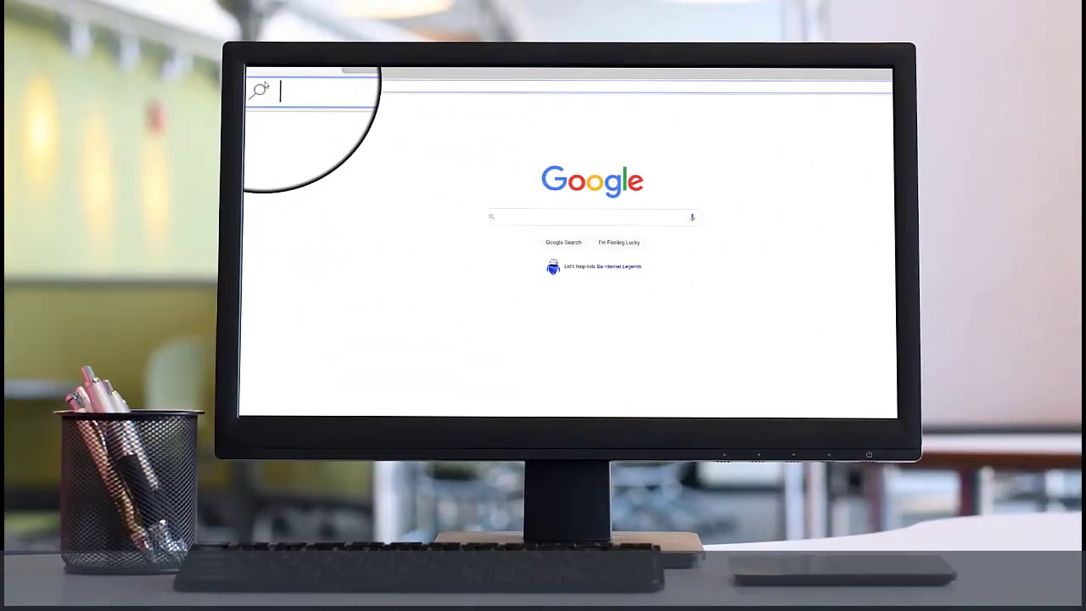
{"action": "type", "text": "sicon.co.uk"}
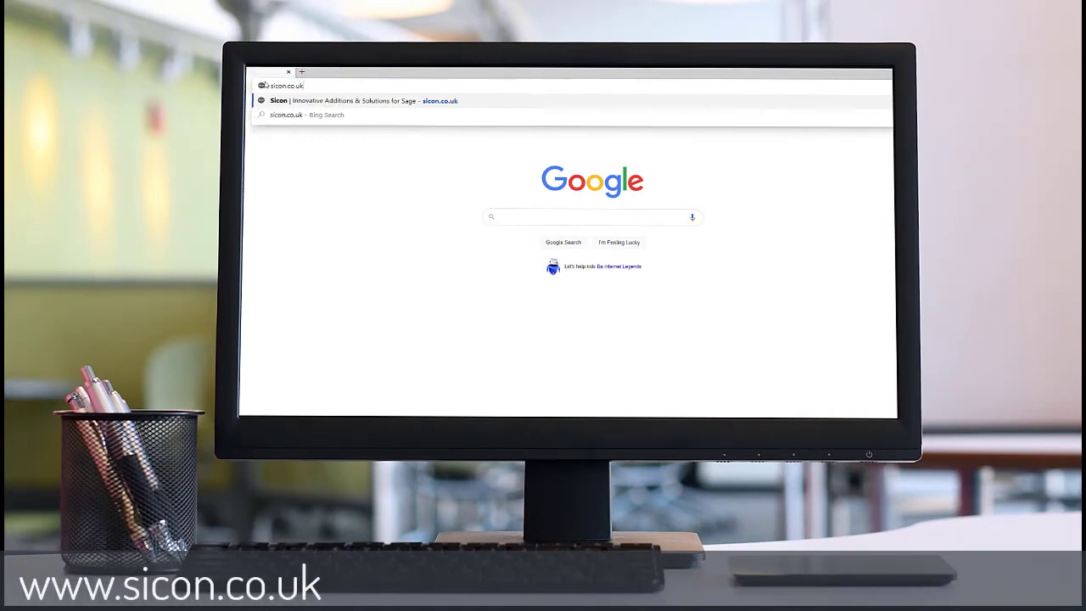
{"action": "key", "text": "Return"}
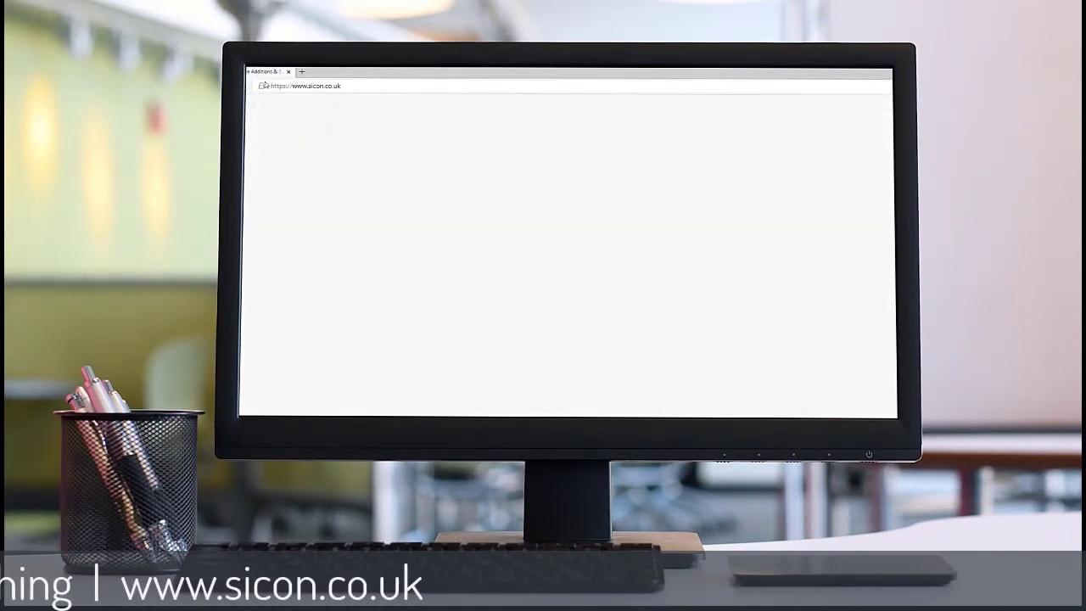